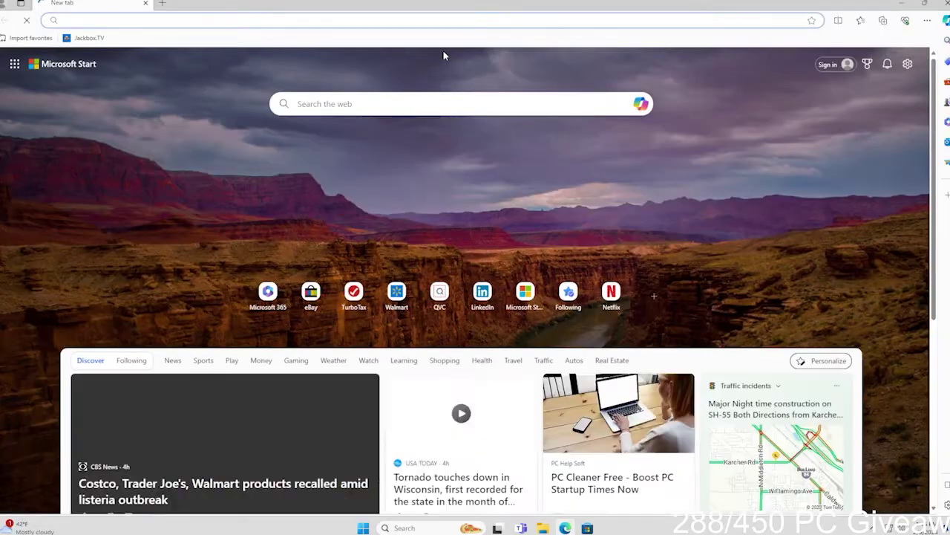
- Search for 'nvidia driver download' and open NVIDIA's official drivers page
type("nvidia driver download")
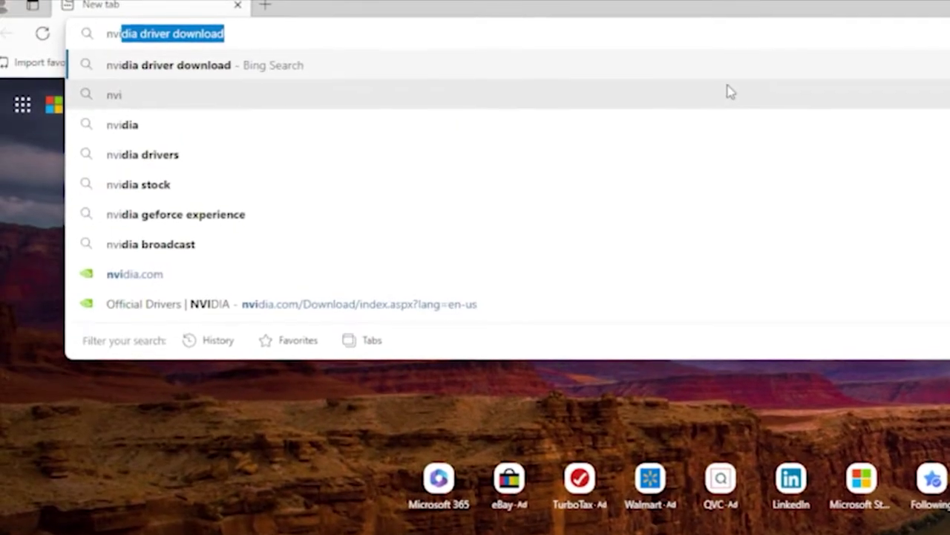
key("Return")
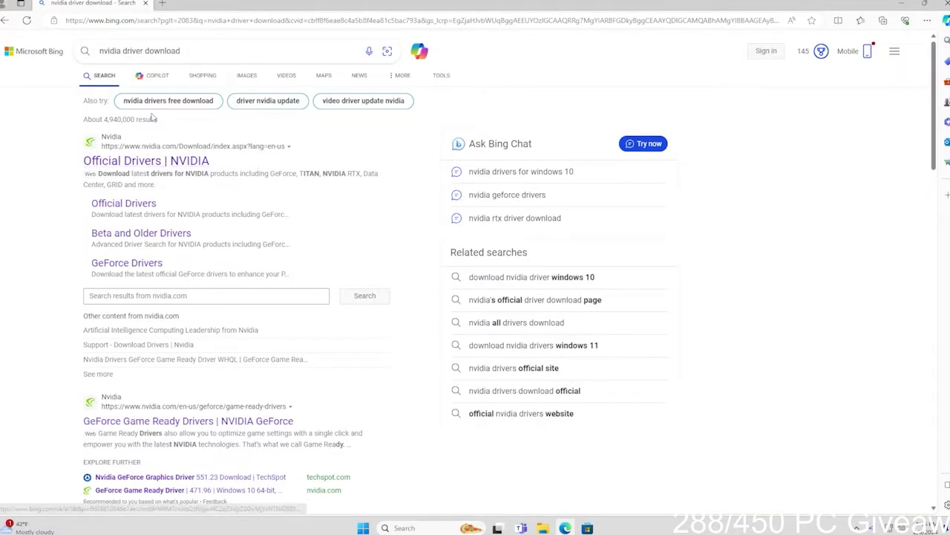
left_click(168, 162)
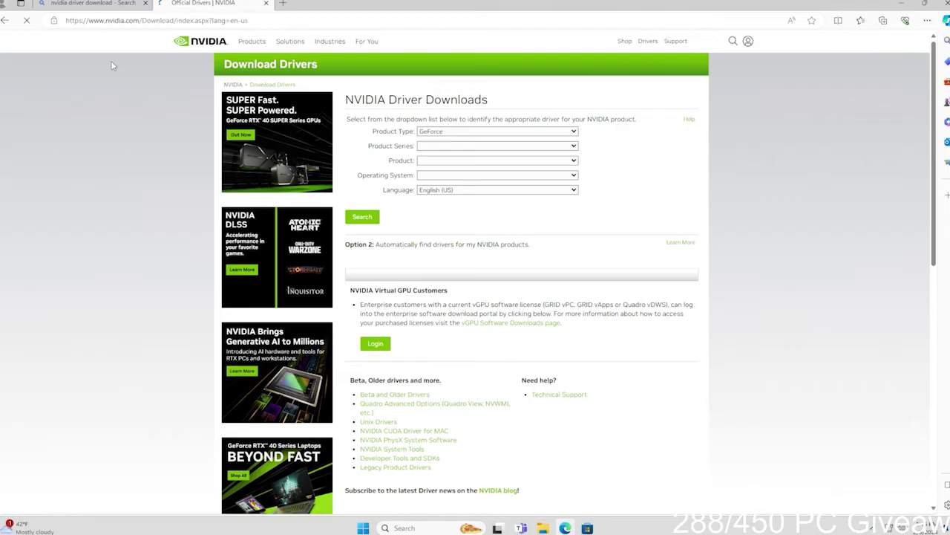
- Choose GeForce RTX 40 Series, RTX 4070, Windows 11, Game Ready Driver, and download driver 551.23
left_click(494, 146)
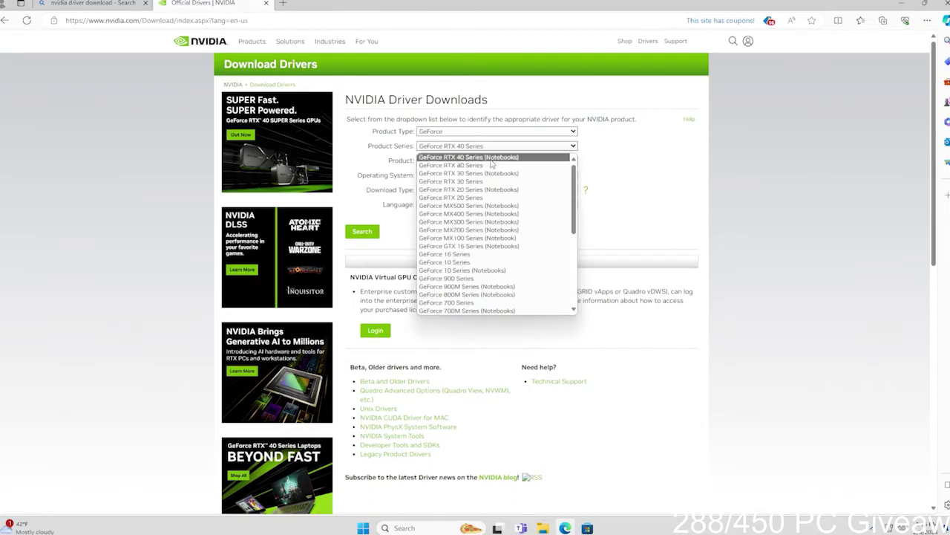
left_click(479, 166)
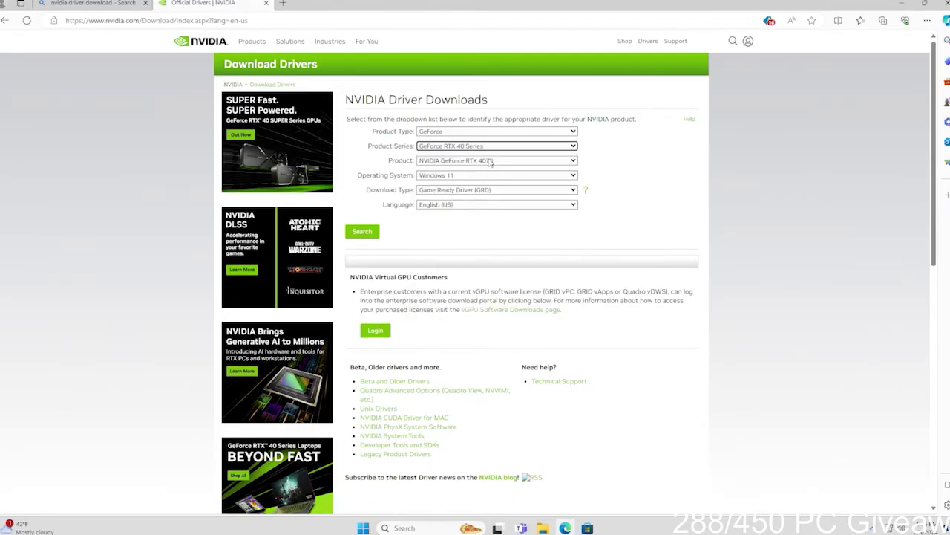
left_click(479, 190)
left_click(479, 196)
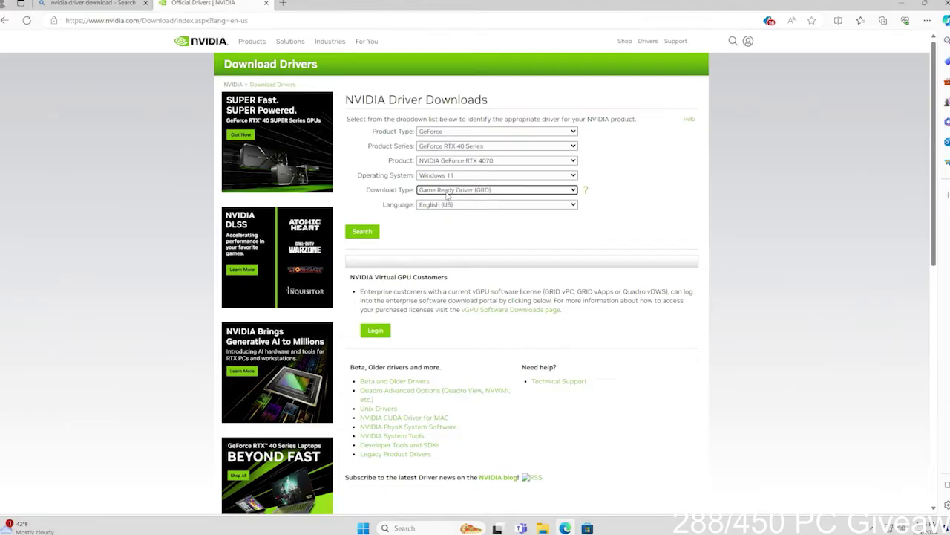
left_click(362, 235)
left_click(368, 178)
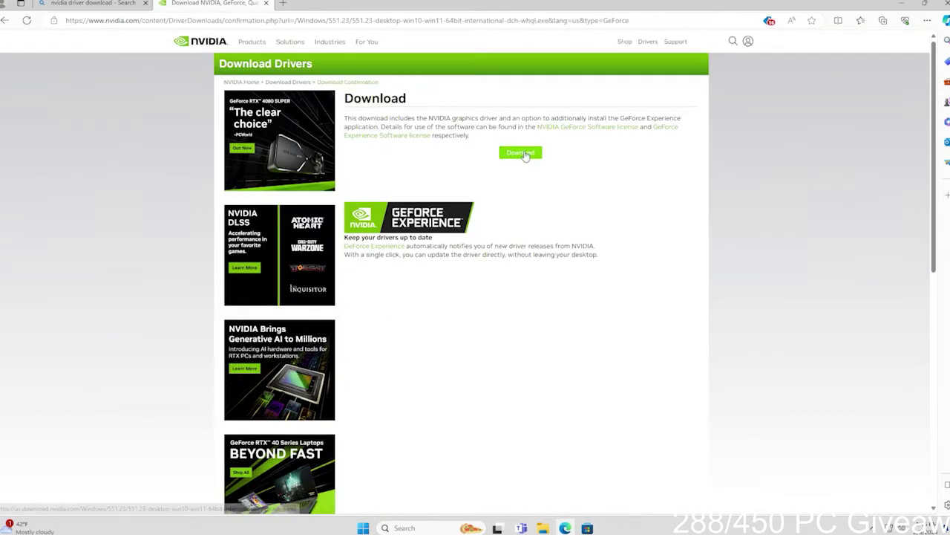
left_click(522, 153)
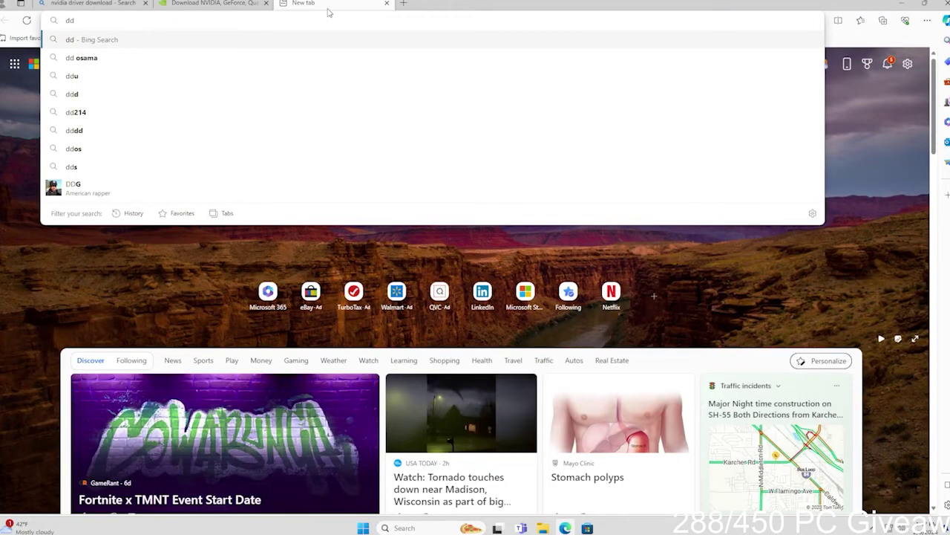
type("u")
- Search for 'ddu uninstaller' and open the Wagnardsoft DDU result
key("Down")
key("Return")
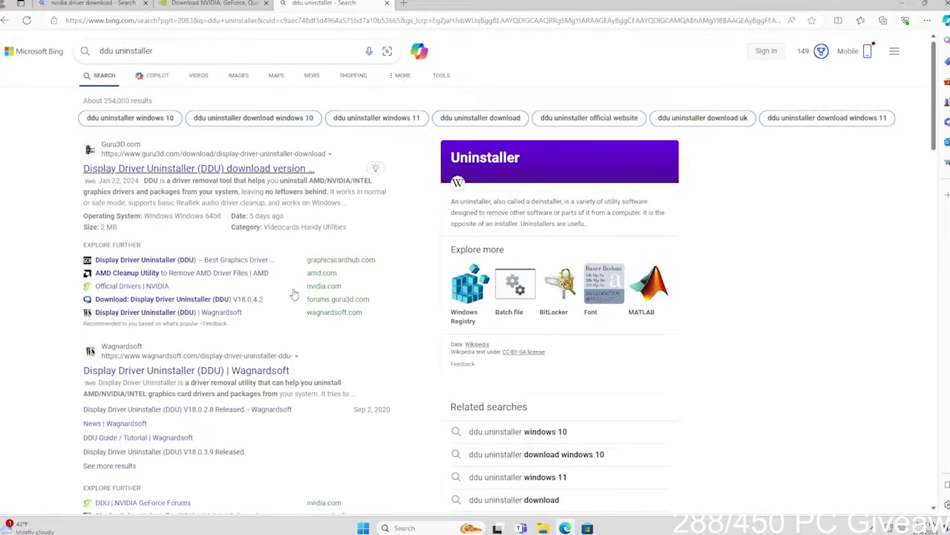
scroll(294, 294, "down", 1)
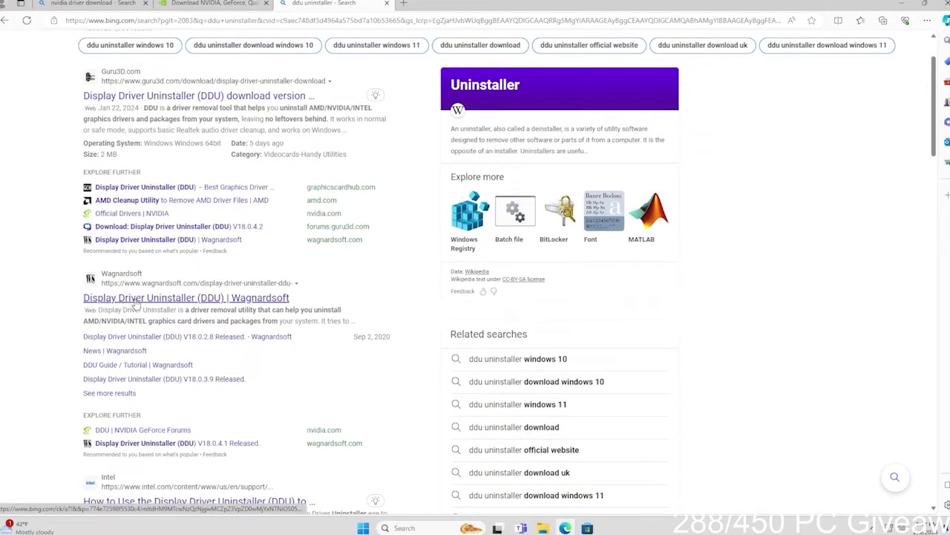
left_click(156, 298)
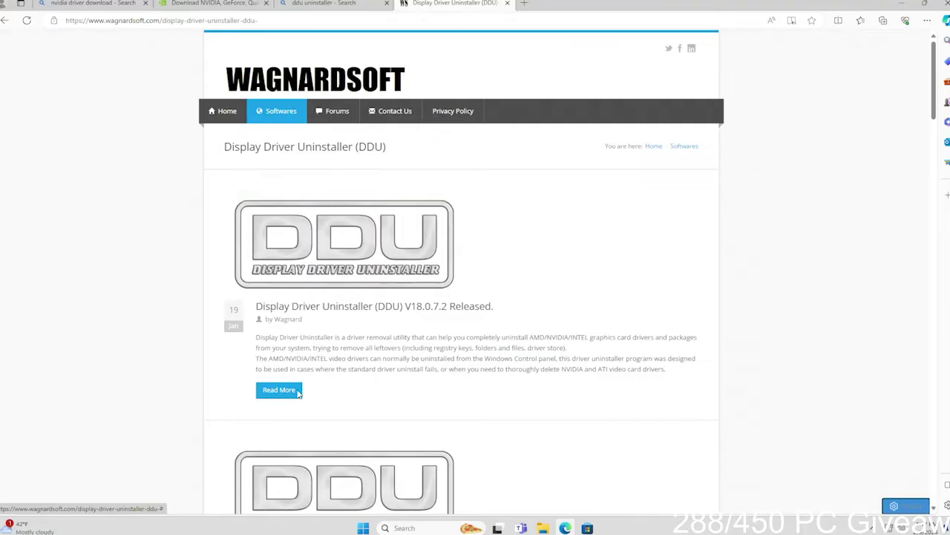
- From the DDU V18.0.7.2 release article, reach Download & Support and download the Installer version
left_click(291, 395)
scroll(520, 263, "down", 10)
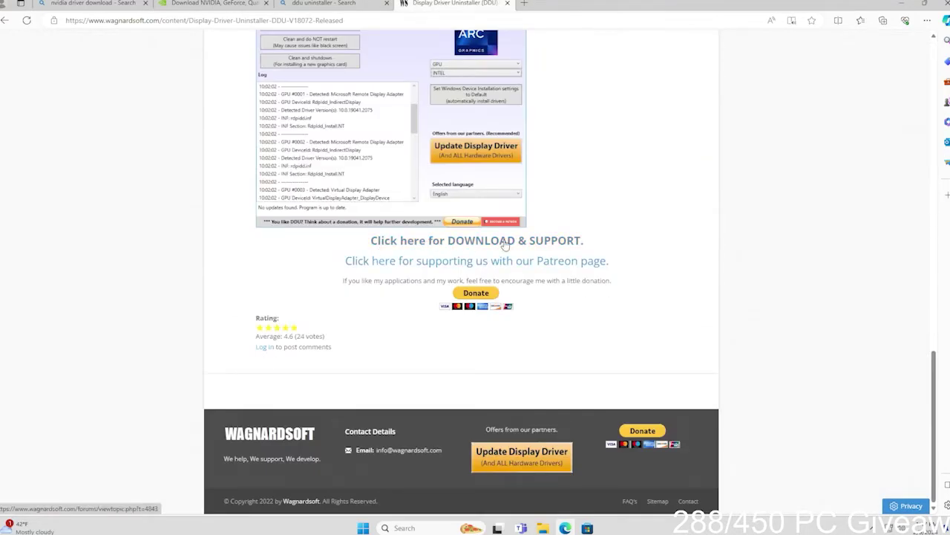
left_click(505, 245)
scroll(273, 297, "down", 1)
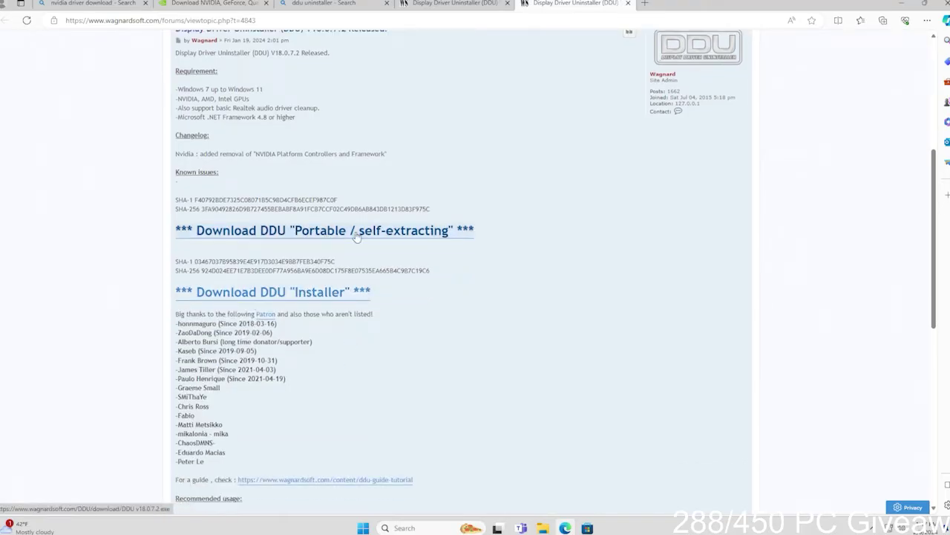
left_click(267, 294)
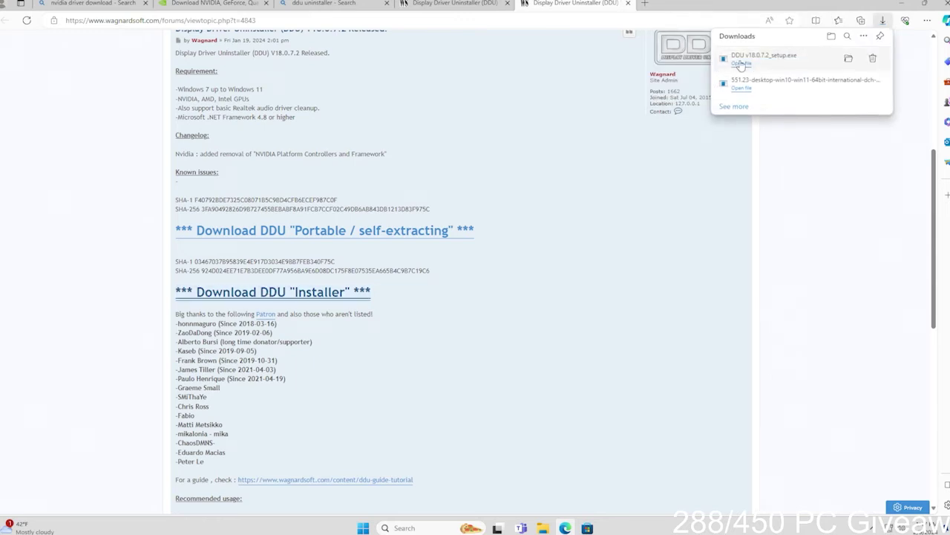
- Run DDU v18.0.7.2_setup from its download folder and allow it through UAC
left_click(849, 59)
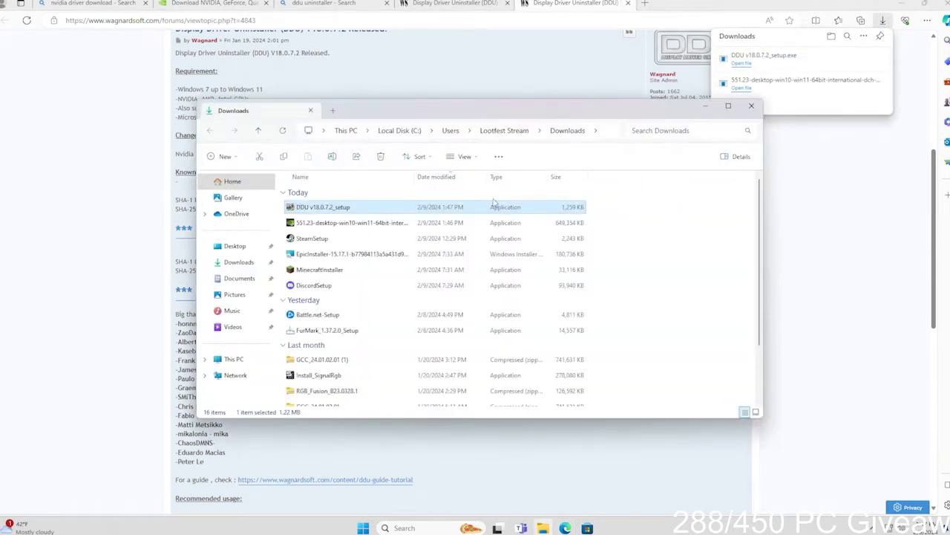
double_click(322, 208)
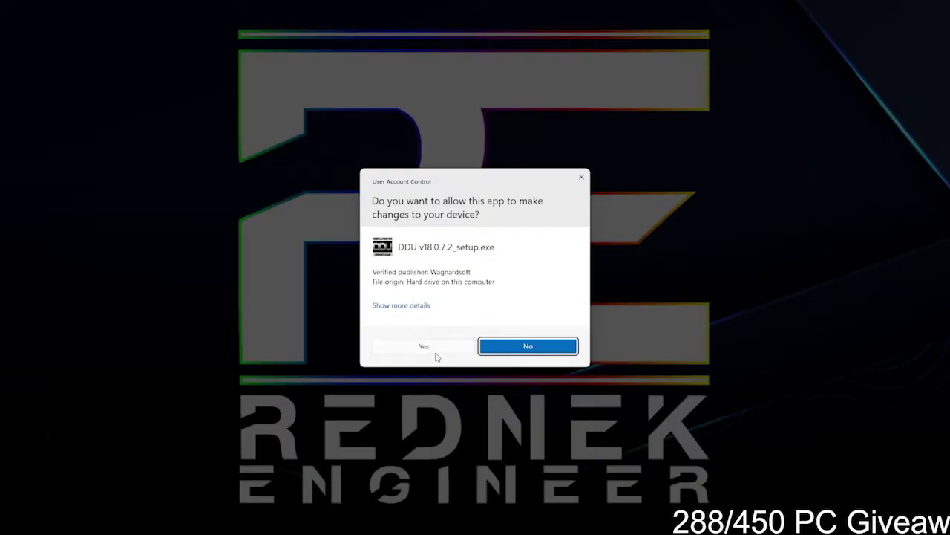
left_click(435, 350)
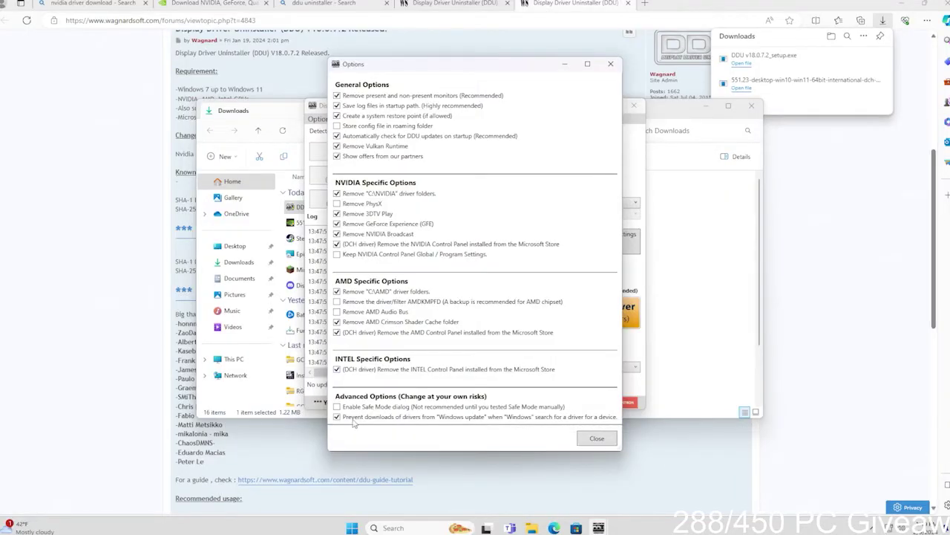
- Close DDU's Options window and acknowledge the not-in-Safe-Mode warning
mouse_move(455, 421)
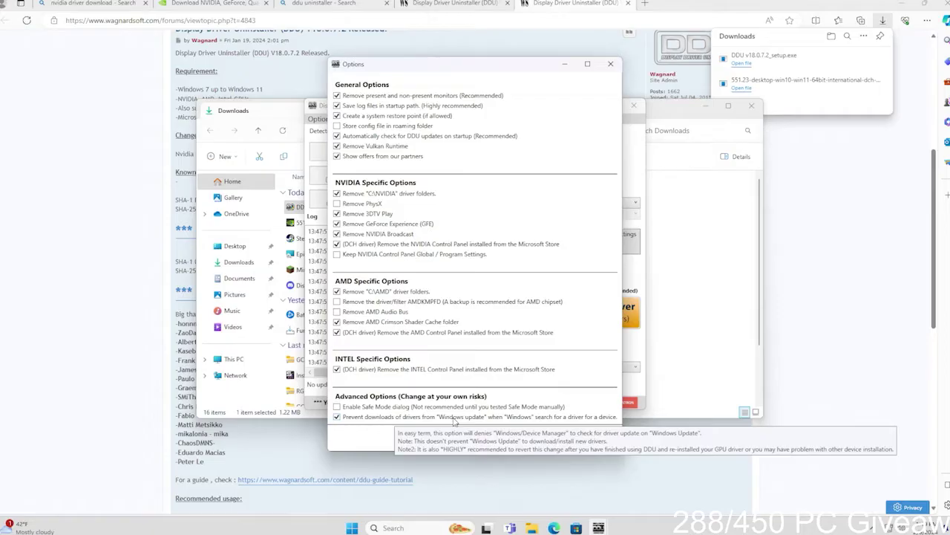
left_click(596, 438)
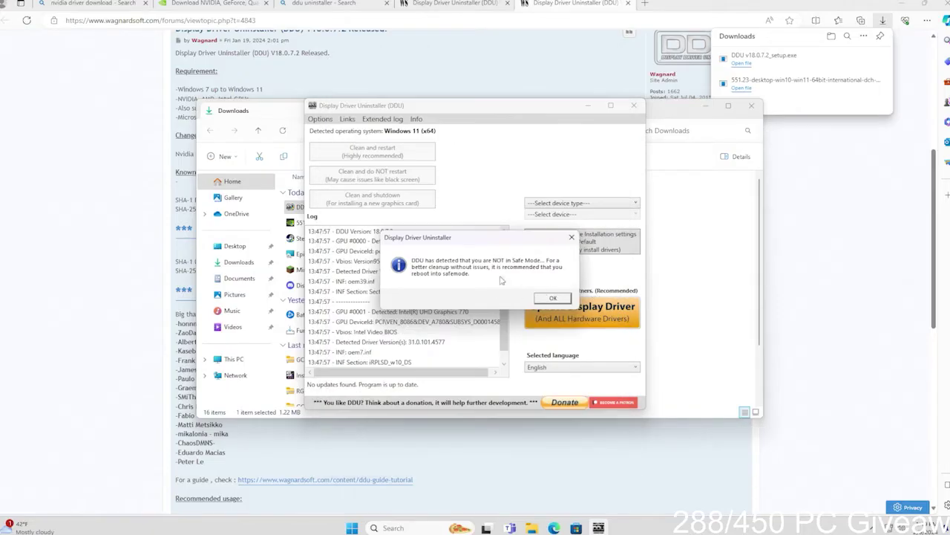
left_click(550, 298)
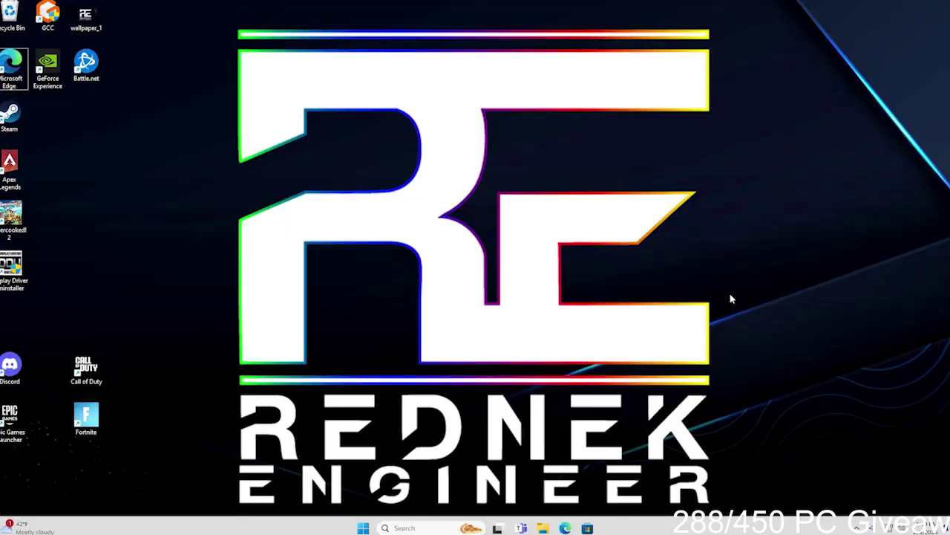
- Launch System Configuration from the Run prompt with msconfig
key("super+r")
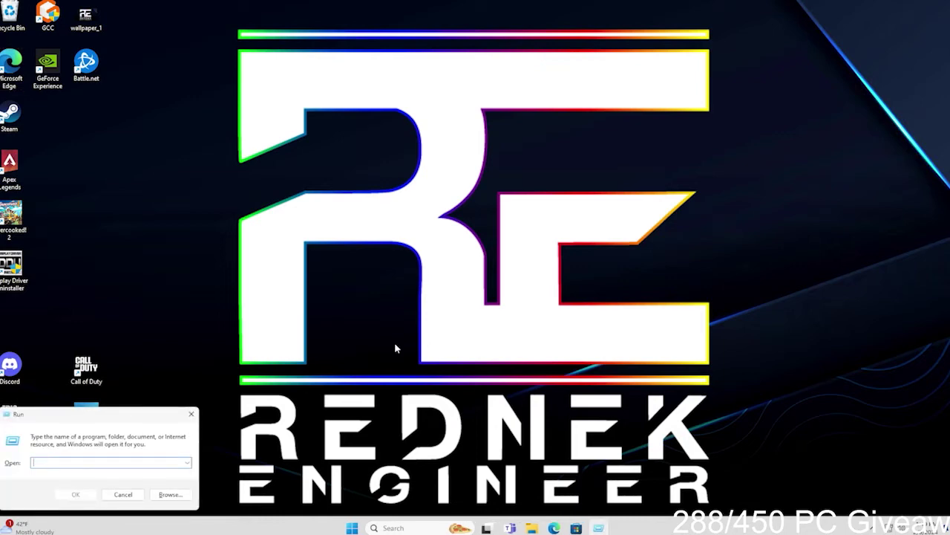
left_click_drag(104, 421, 442, 313)
type("msconfig")
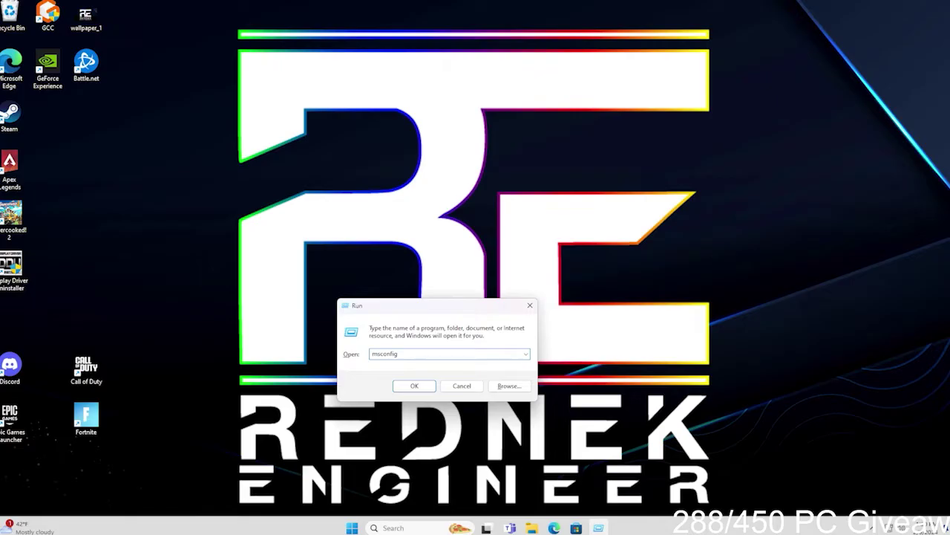
key("Return")
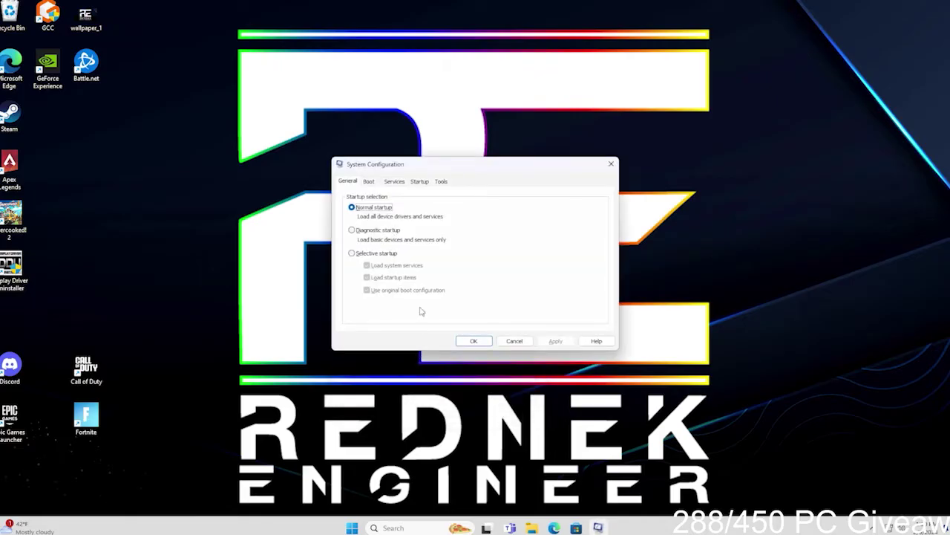
- Enable minimal Safe boot on the Boot tab, apply it, and restart into Safe Mode
left_click(369, 182)
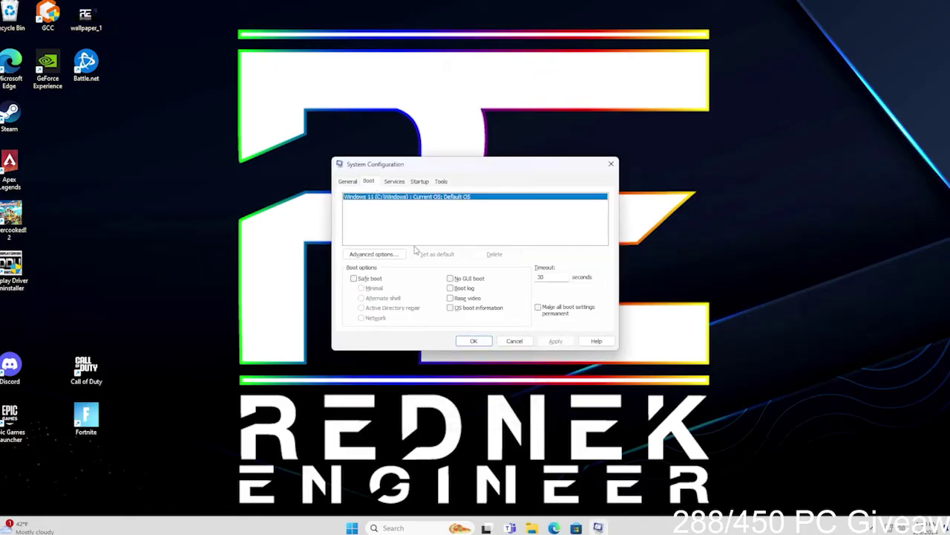
left_click(355, 279)
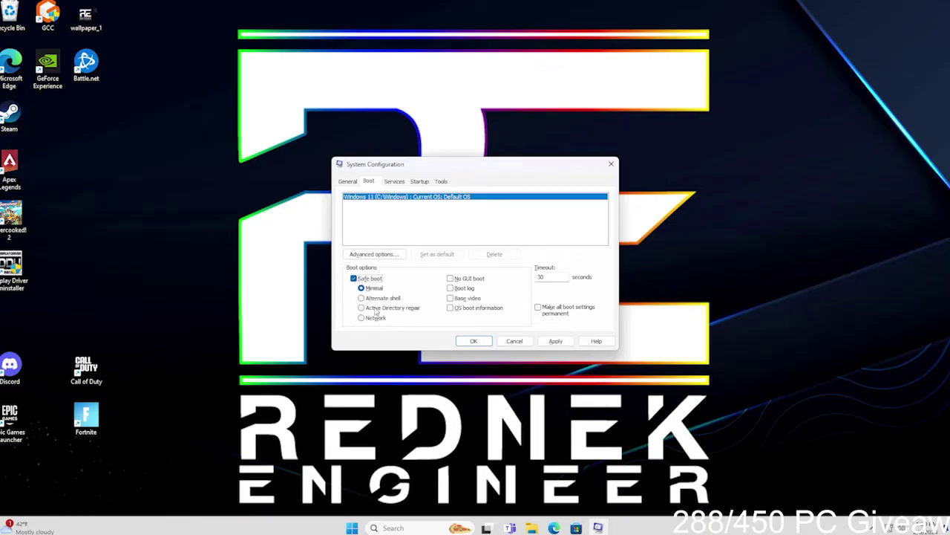
left_click(556, 340)
left_click(474, 341)
left_click(455, 278)
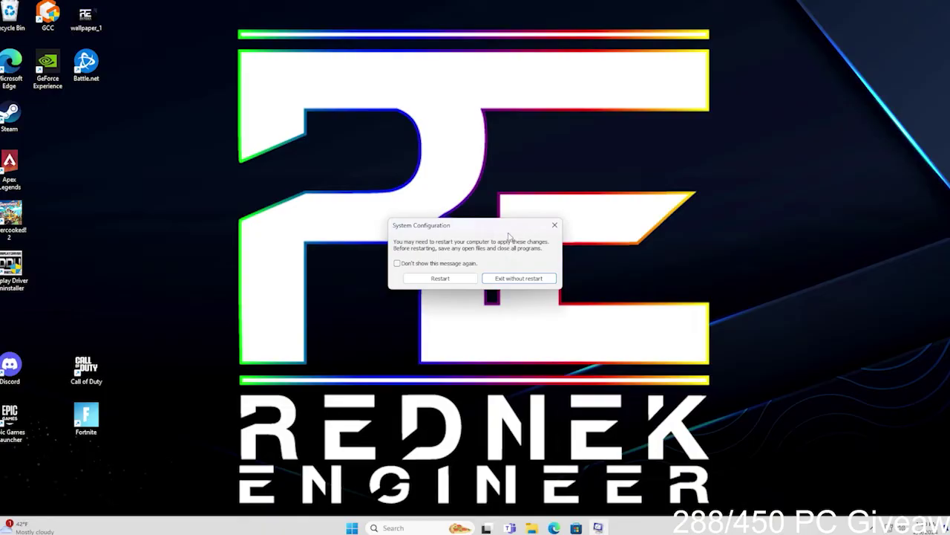
left_click(442, 278)
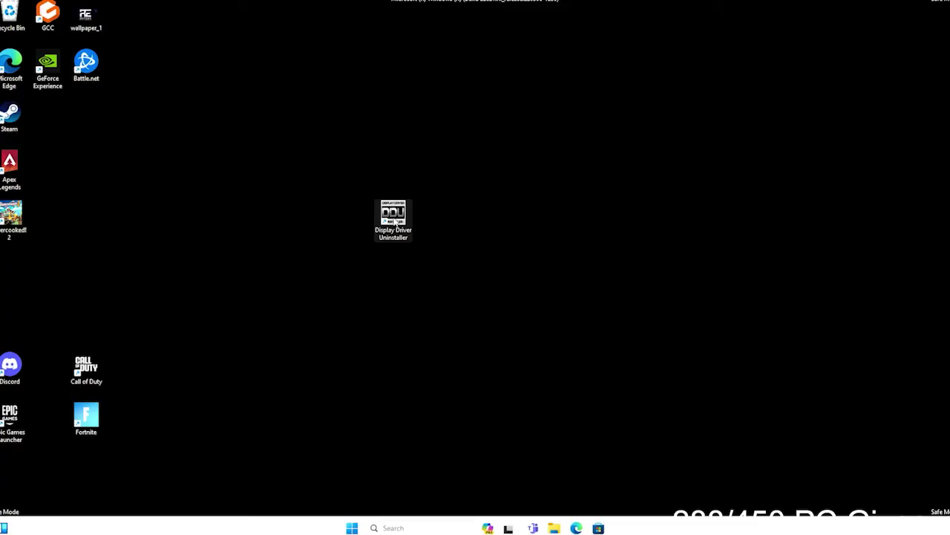
- Launch DDU from the desktop and set the device type to GPU, keeping NVIDIA
double_click(393, 216)
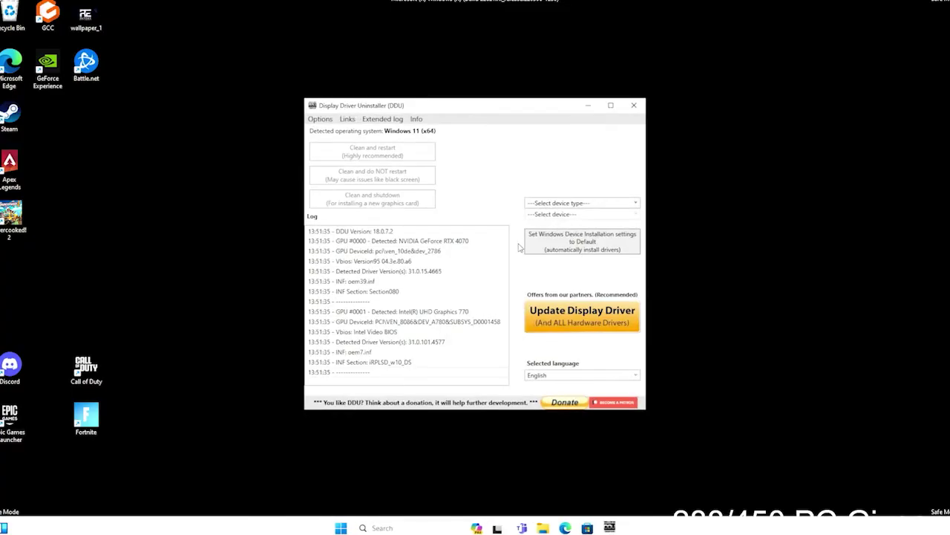
left_click(564, 205)
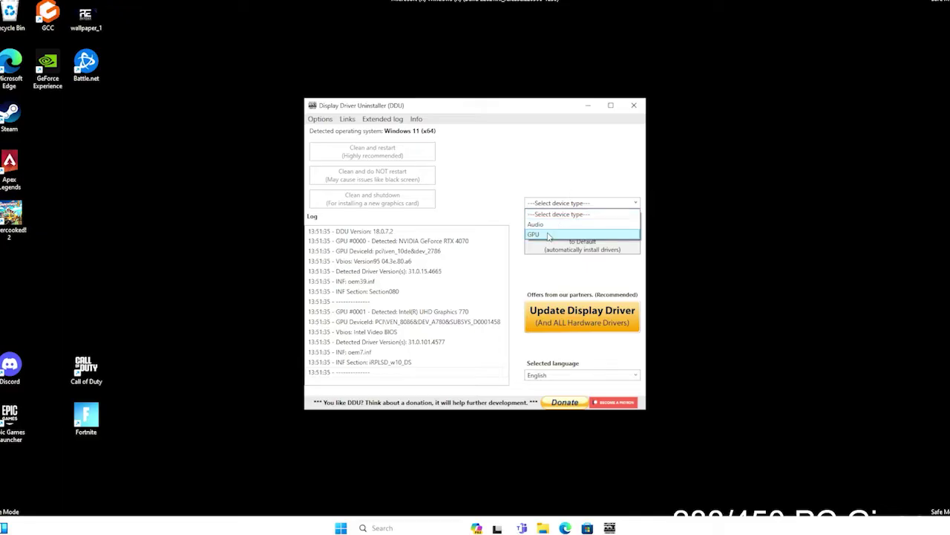
left_click(548, 235)
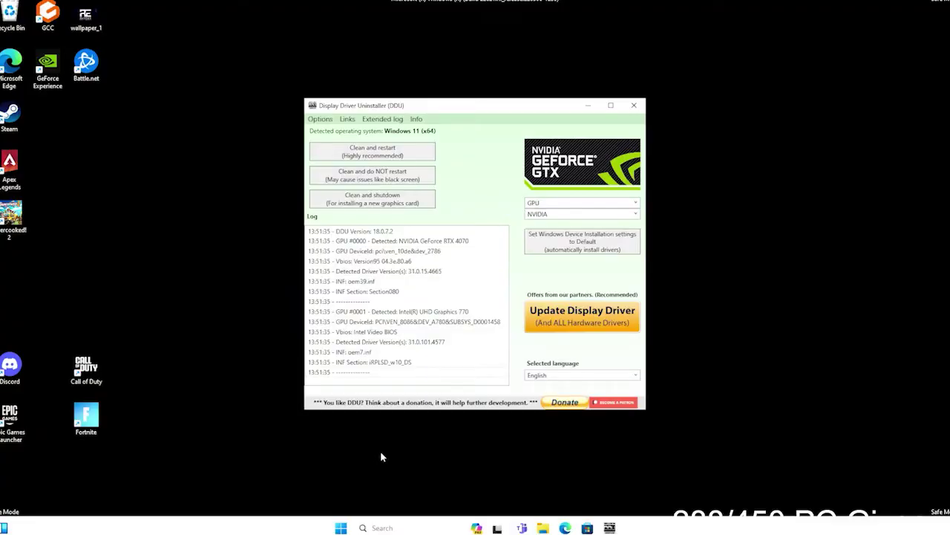
- In msconfig's Boot tab untick Safe boot, apply it, and exit without restarting
key("super+r")
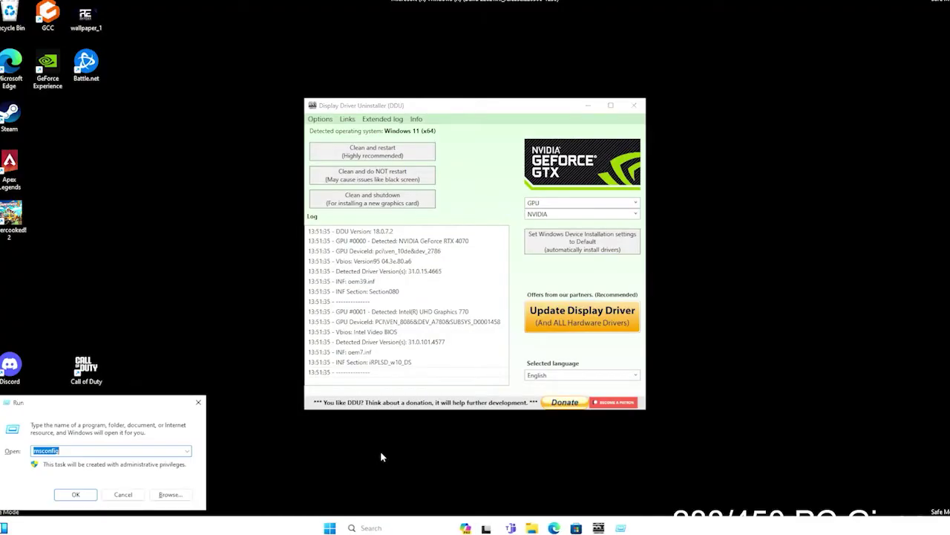
key("Return")
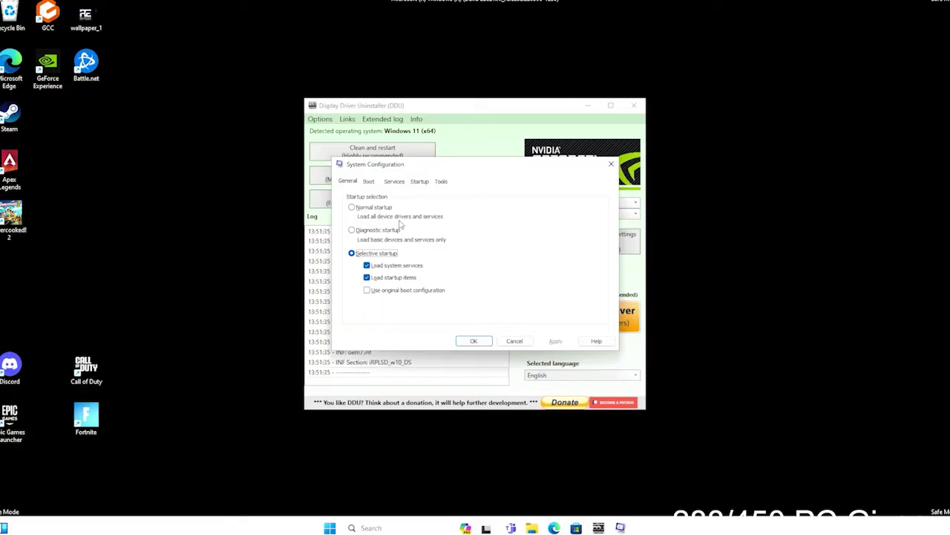
left_click(370, 182)
left_click(358, 280)
left_click(555, 341)
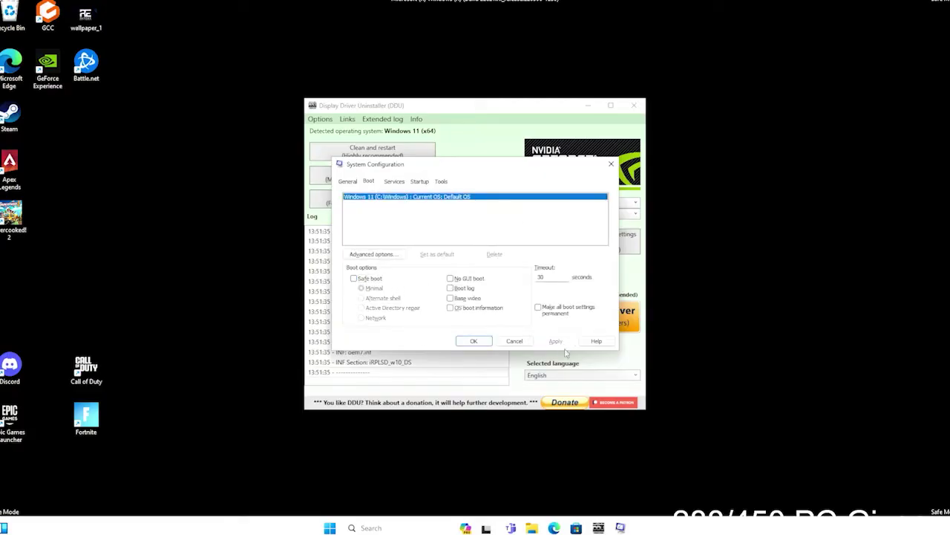
left_click(475, 341)
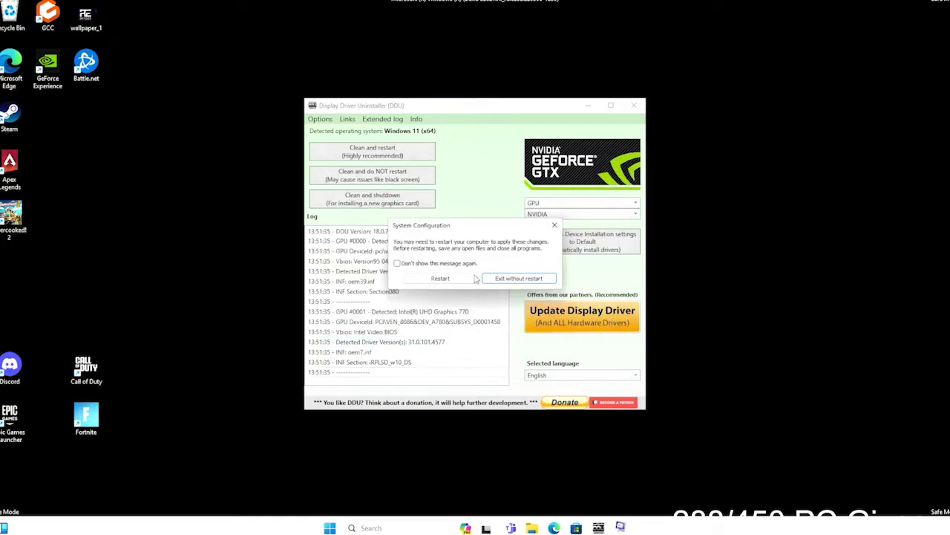
left_click(518, 278)
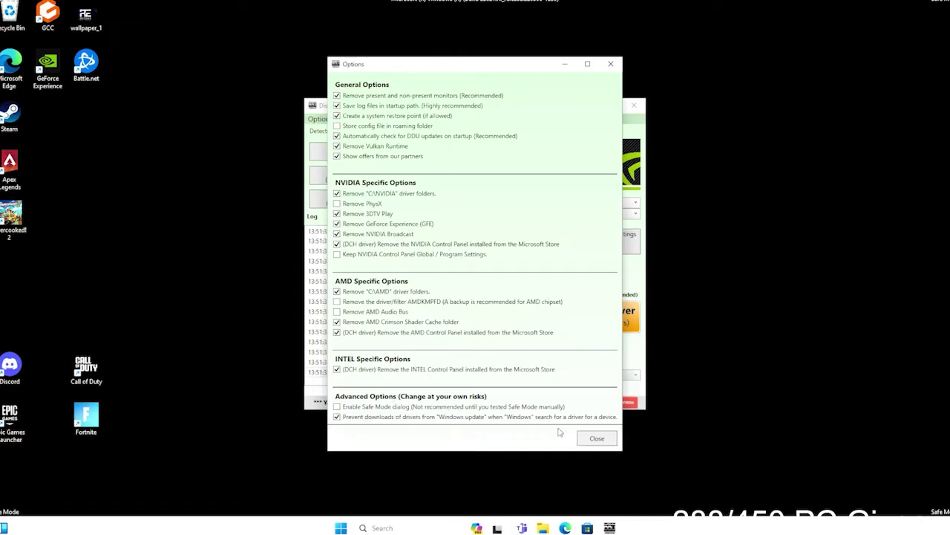
- Close DDU Options and run Clean and restart to remove the NVIDIA driver
left_click(598, 440)
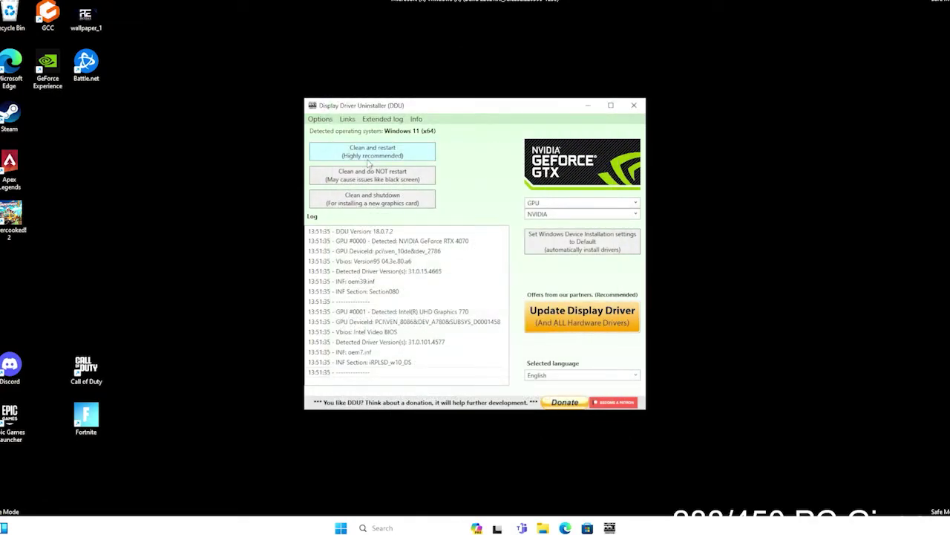
left_click(374, 158)
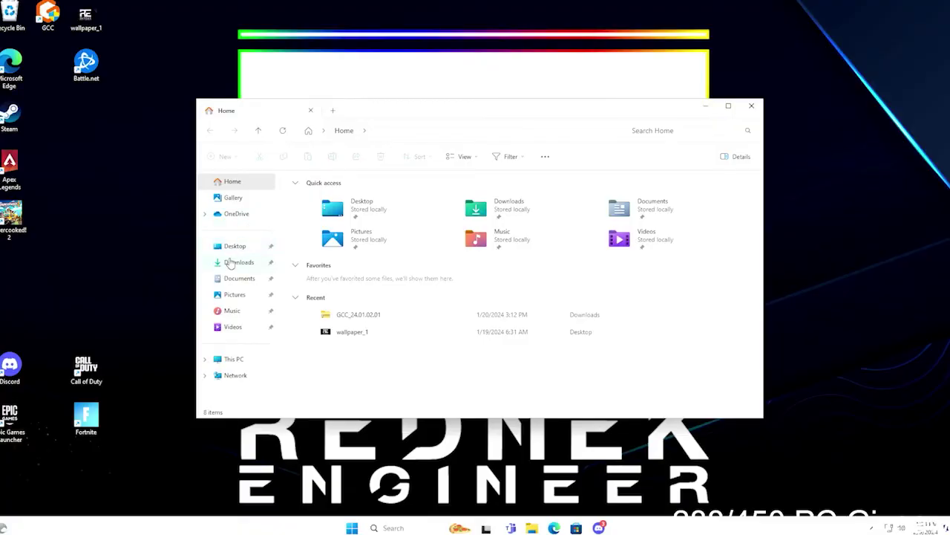
- Run the 551.23 driver installer from Downloads and accept the default extraction folder
left_click(231, 264)
double_click(375, 224)
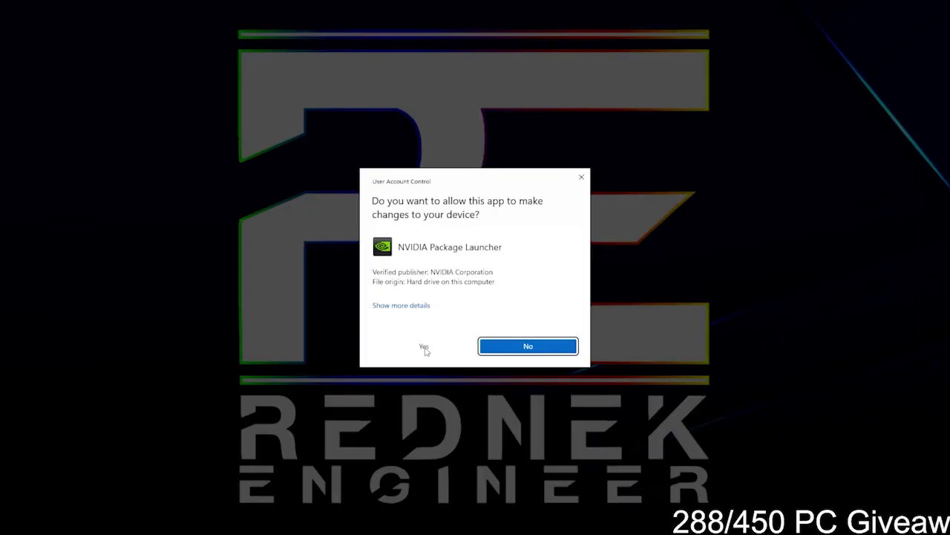
left_click(425, 347)
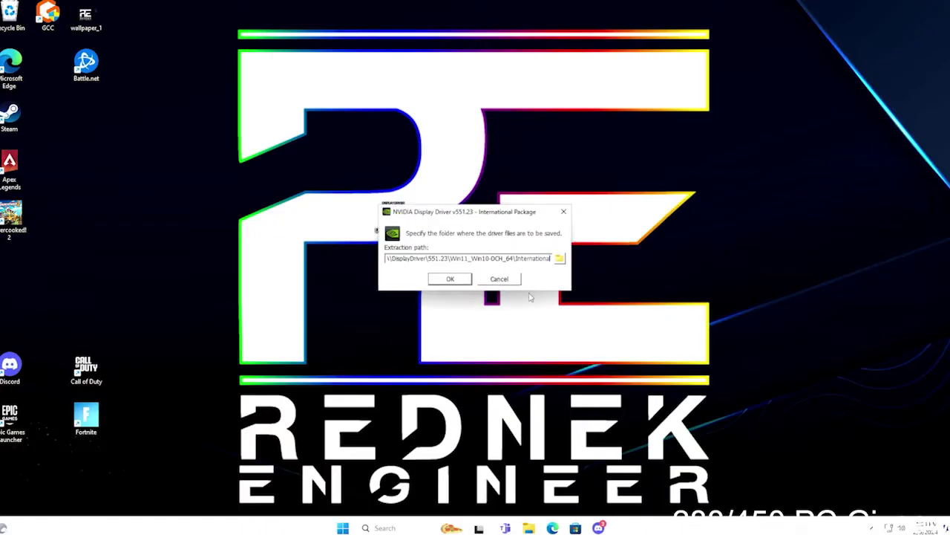
left_click(451, 280)
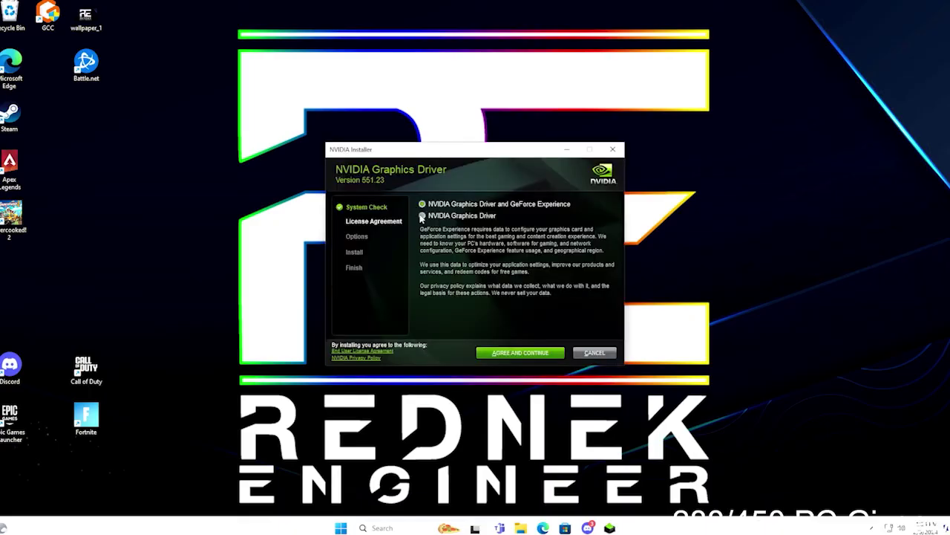
- Install only NVIDIA Graphics Driver, accepting the licence, then restart to finish
left_click(422, 216)
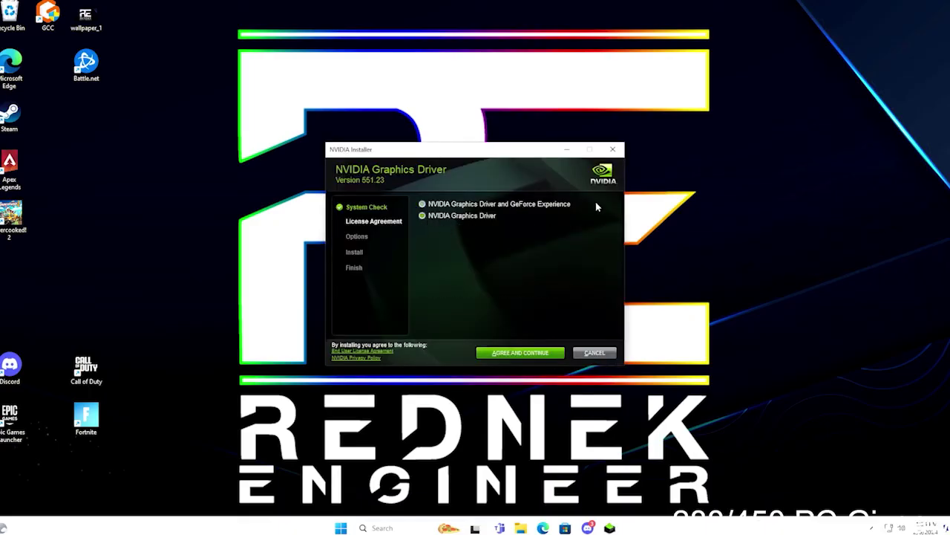
left_click(509, 354)
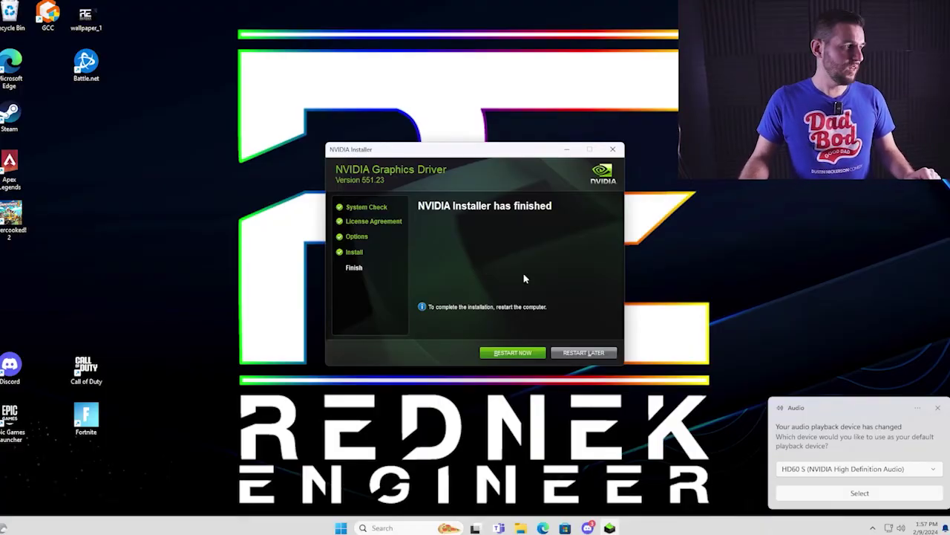
left_click(524, 358)
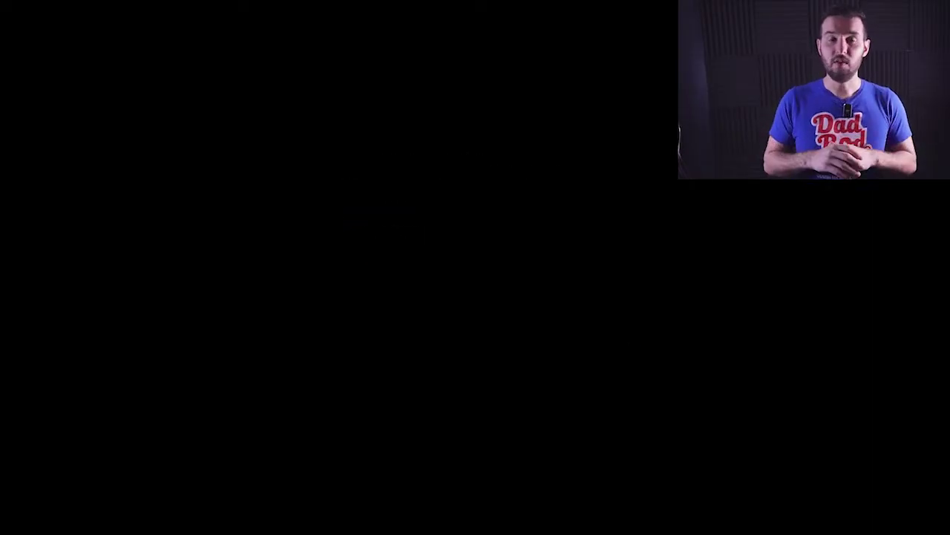